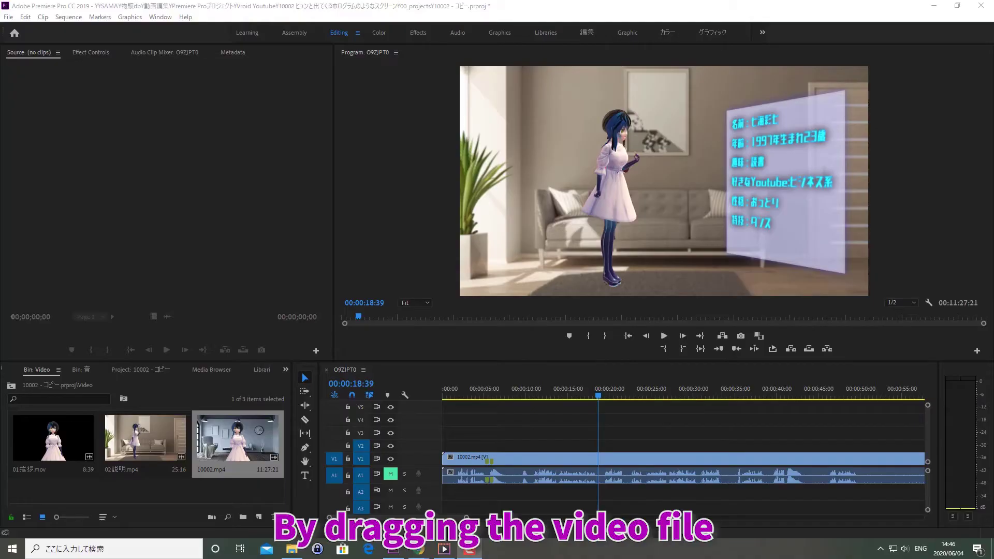
Unmute track A1 and drag 02説明.mp4 from the bin into the Source Monitor.
left_click(392, 475)
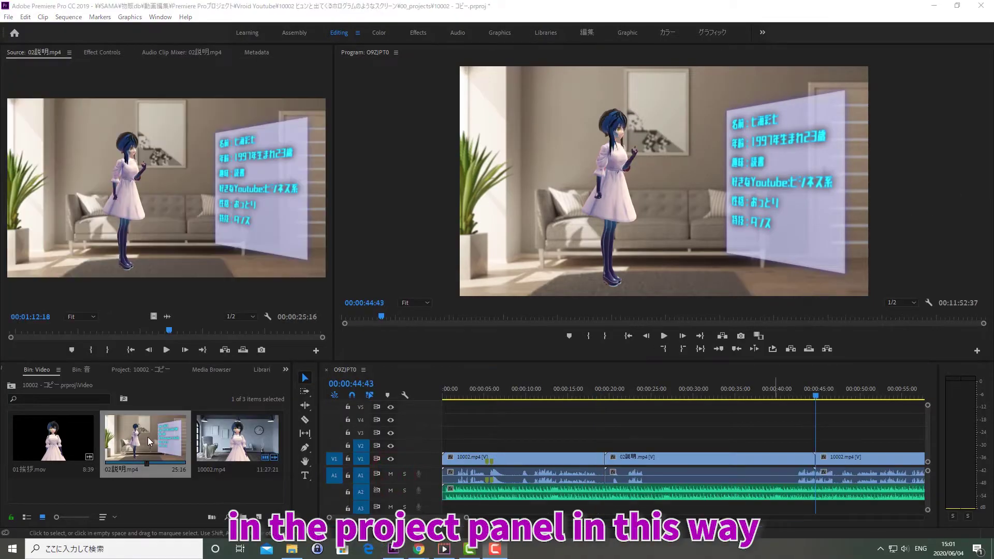
left_click(148, 438)
left_click_drag(148, 439, 68, 60)
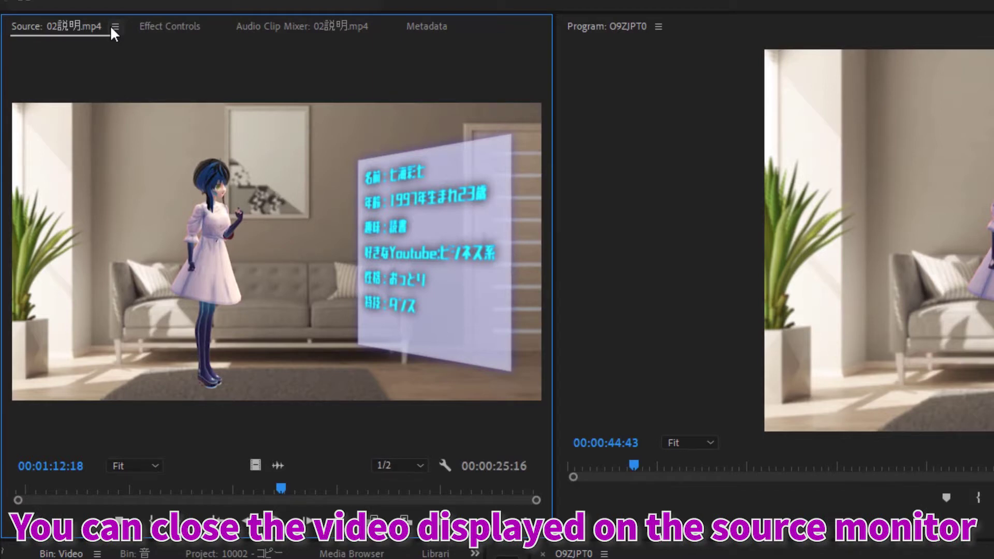
Close 02説明.mp4 in the Source Monitor using the panel's options menu.
left_click(112, 27)
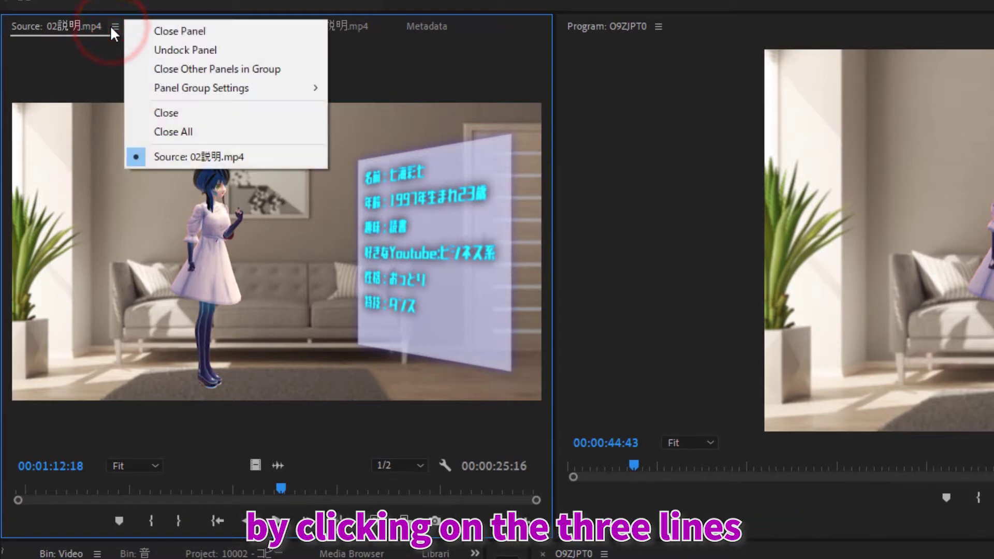
left_click(168, 115)
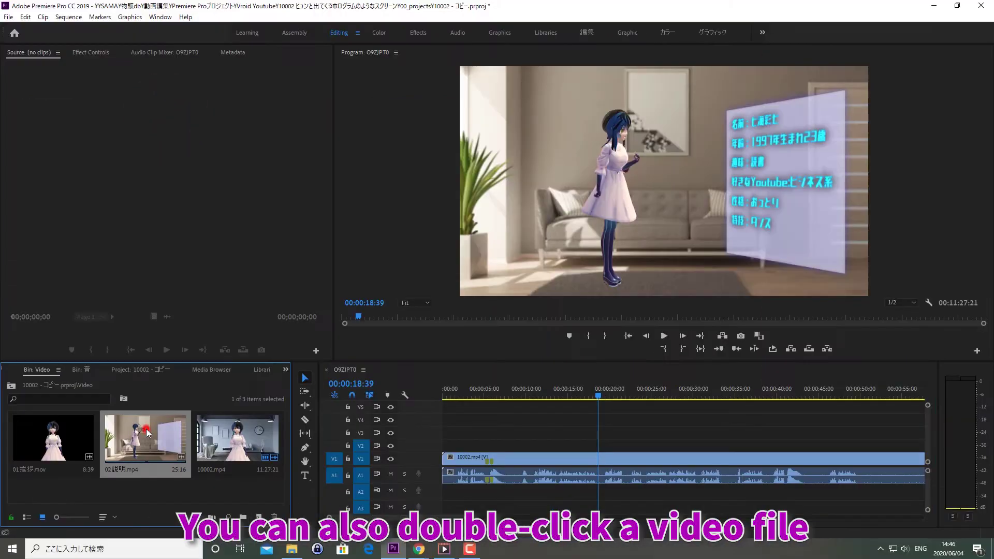
Reload 02説明.mp4 in the Source Monitor and drop it onto track V2 at about 00:00:14.
double_click(145, 435)
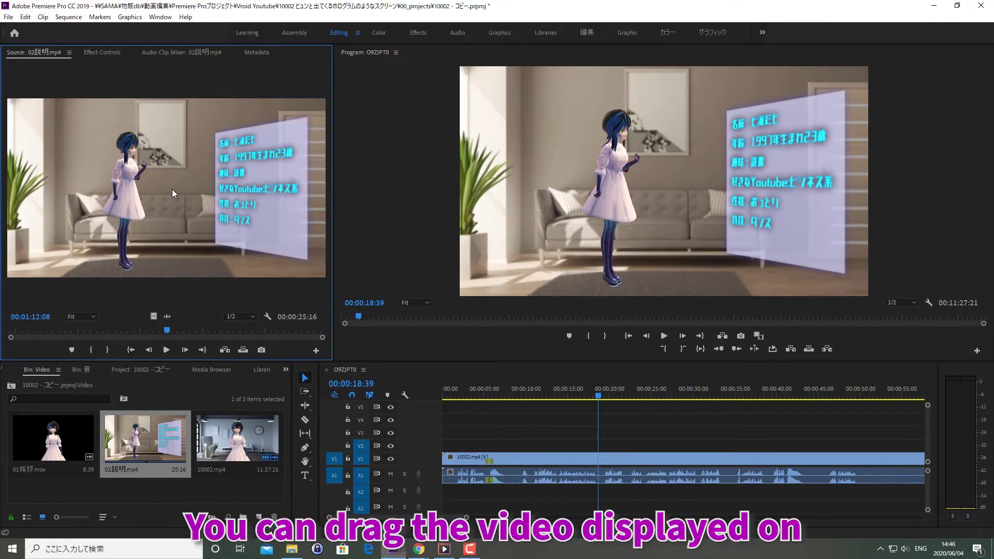
mouse_move(172, 189)
left_mouse_down()
mouse_move(585, 412)
mouse_move(601, 466)
mouse_move(603, 453)
mouse_move(570, 453)
left_mouse_up()
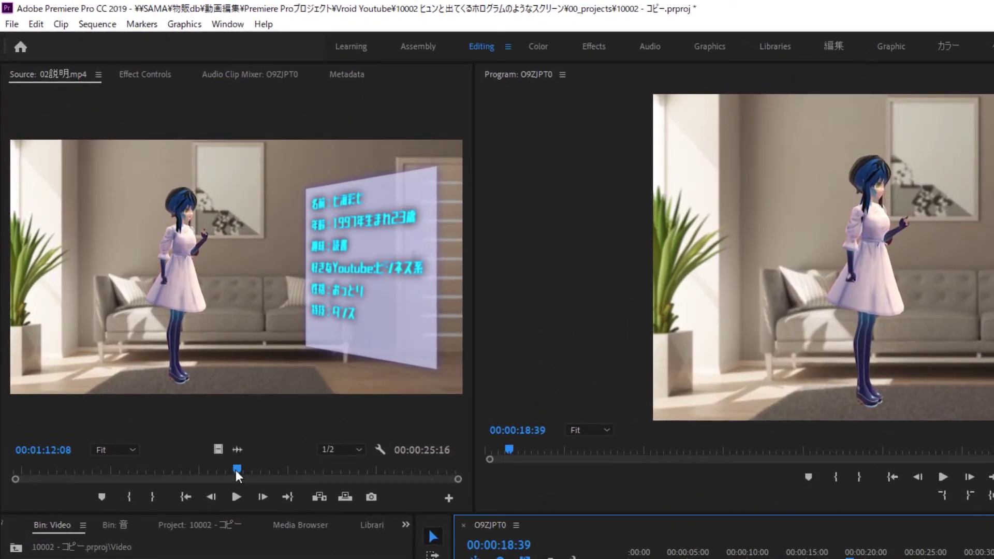
Mark In at 01:07:41 and an Out point on 02説明.mp4 for an 08:12 range.
left_click_drag(236, 470, 160, 498)
left_click(135, 494)
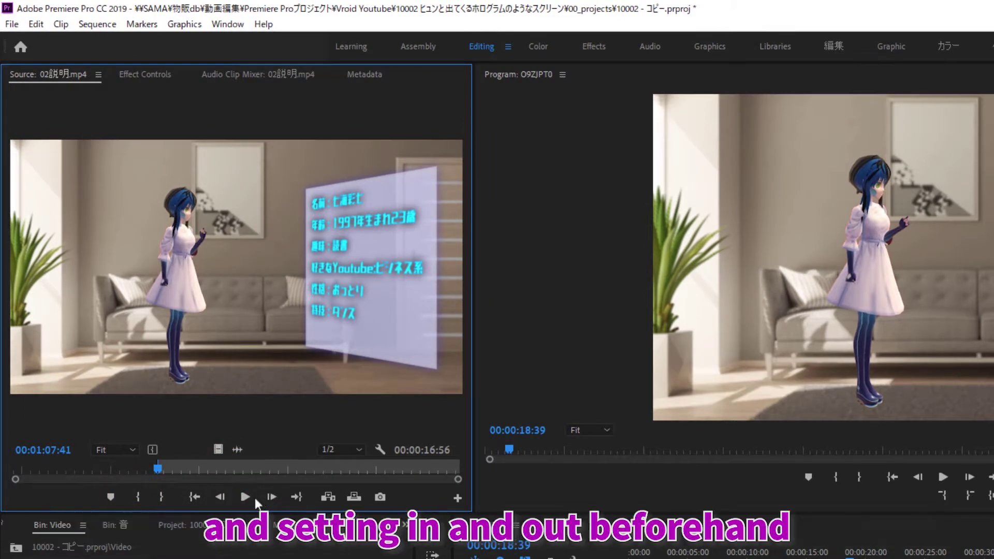
left_click_drag(157, 469, 302, 503)
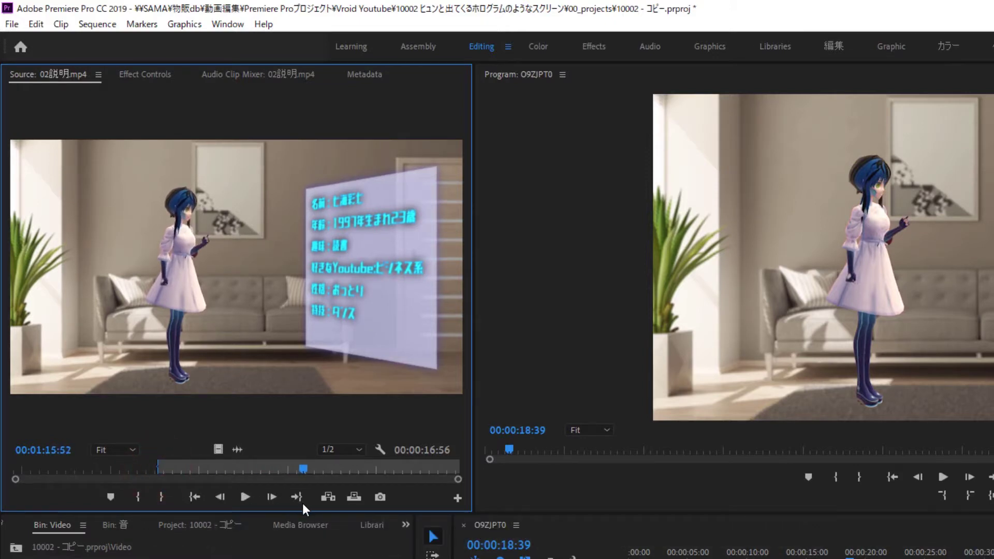
left_click(166, 493)
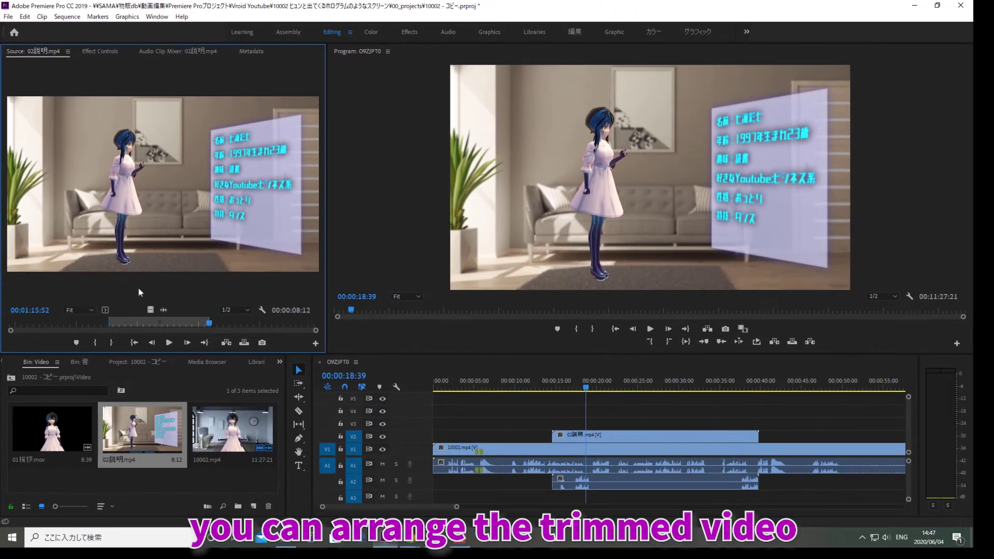
Drop the trimmed 02説明.mp4 section onto V2 and A2 above 10002.mp4.
left_click_drag(177, 202, 617, 428)
left_click(615, 388)
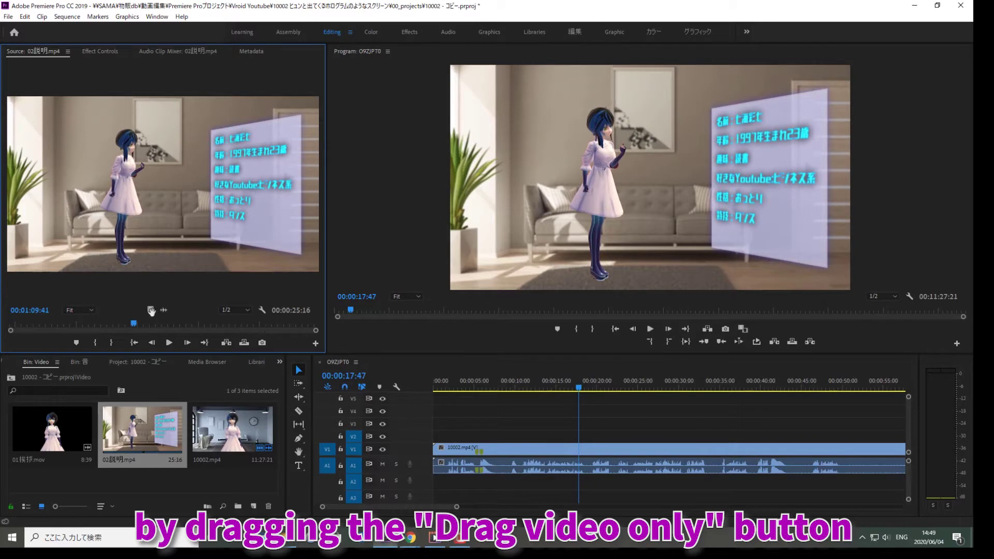
Drag only the 02説明.mp4 video to track V3, then only its audio to A2.
left_click_drag(151, 309, 535, 441)
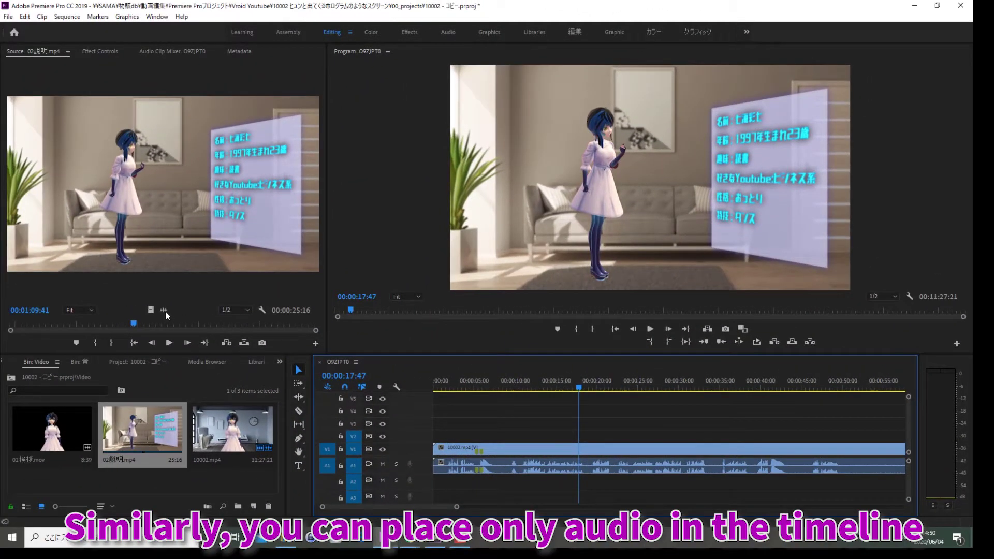
left_click_drag(164, 310, 541, 492)
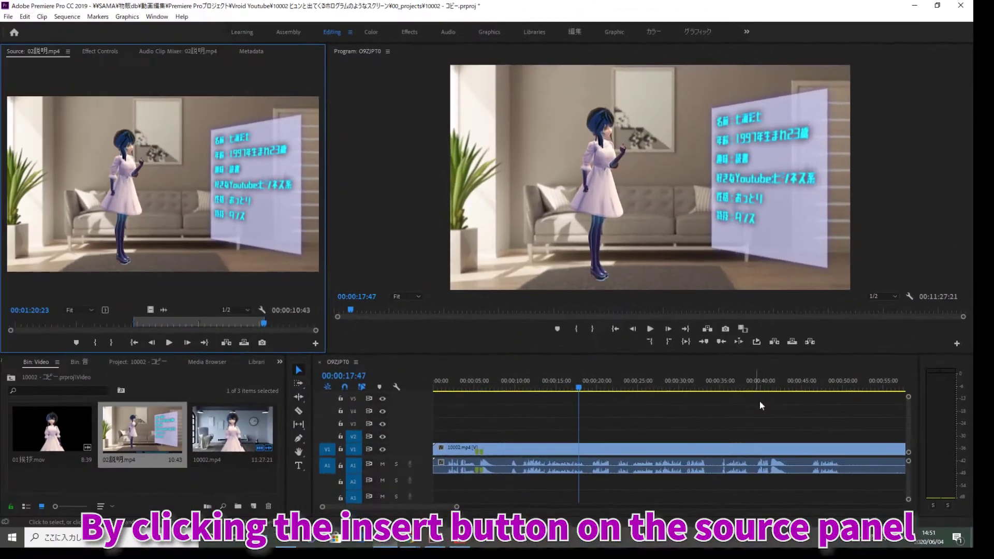
Insert the marked 02説明.mp4 range at the timeline playhead, shifting 10002.mp4 later.
left_click(226, 343)
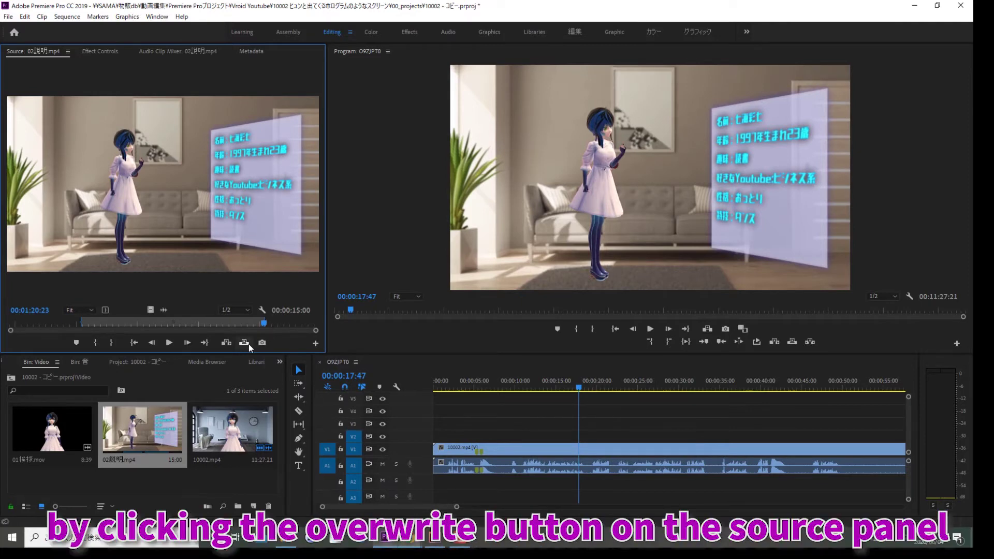
Overwrite the timeline at the playhead with the marked 02説明.mp4 range.
left_click(249, 344)
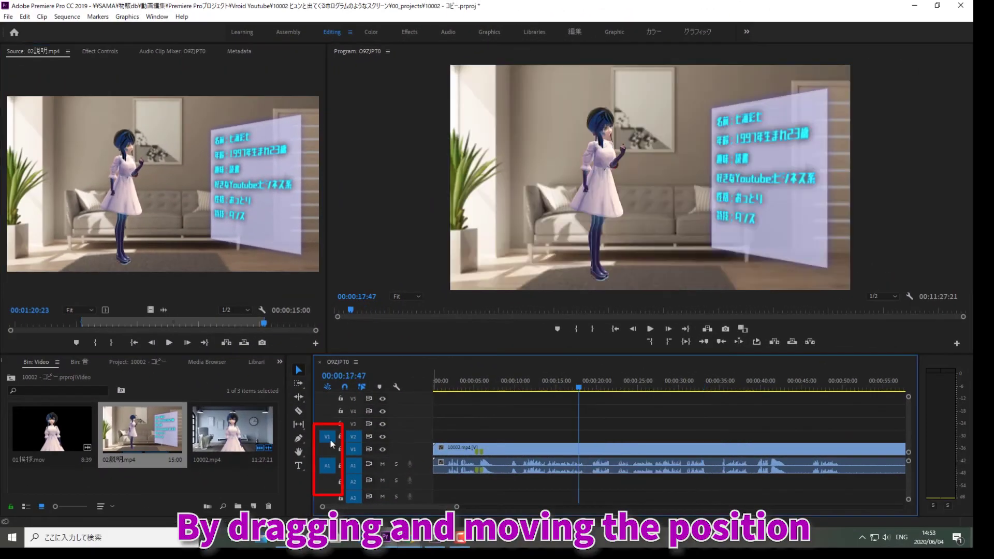
Patch source audio to A2, then insert and overwrite 02説明.mp4 onto V2/A2 at 17:47.
left_click_drag(328, 466, 329, 481)
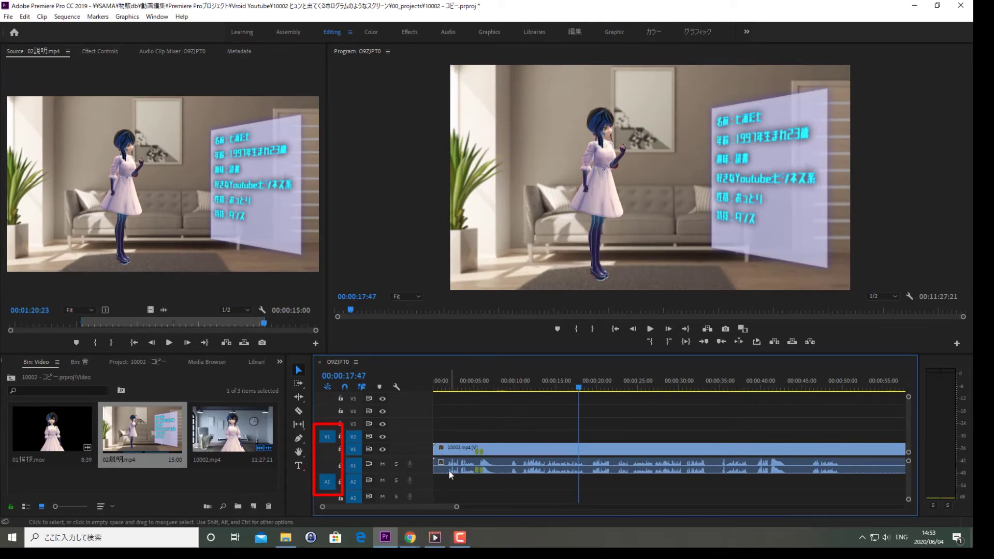
left_click(228, 343)
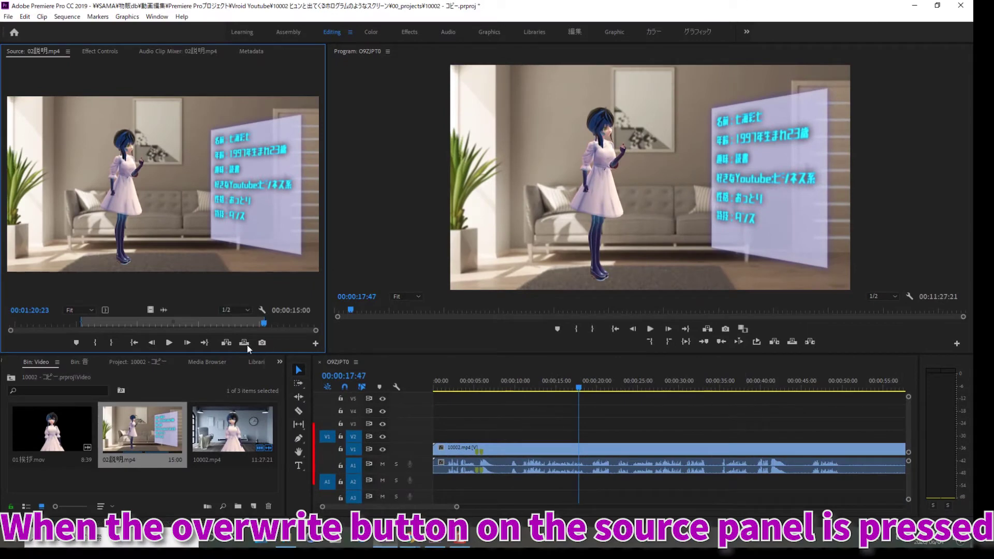
left_click(244, 343)
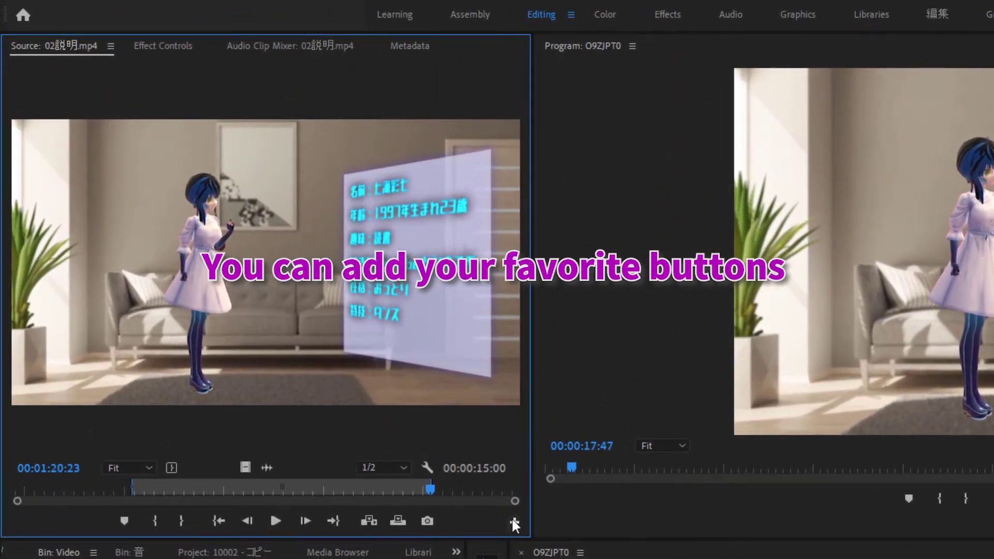
Add Clear In and Clear Out buttons to the Source Monitor, then clear the In point.
left_click(513, 522)
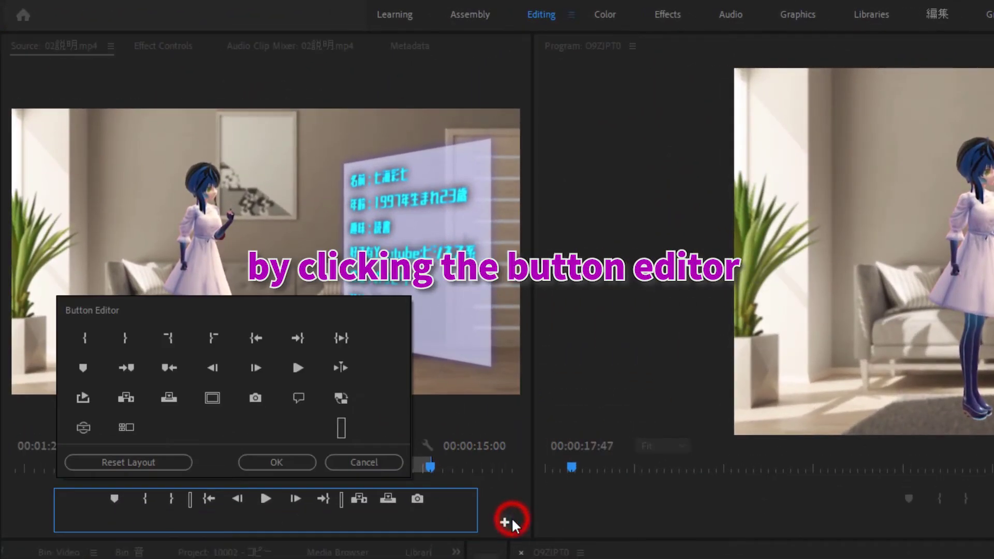
left_click_drag(171, 339, 449, 517)
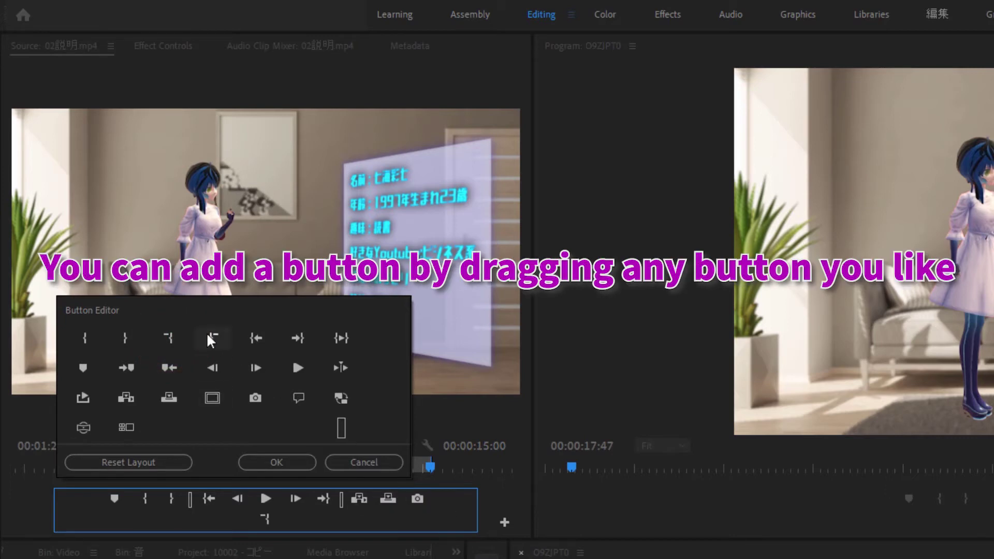
left_click_drag(214, 339, 296, 519)
left_click(531, 511)
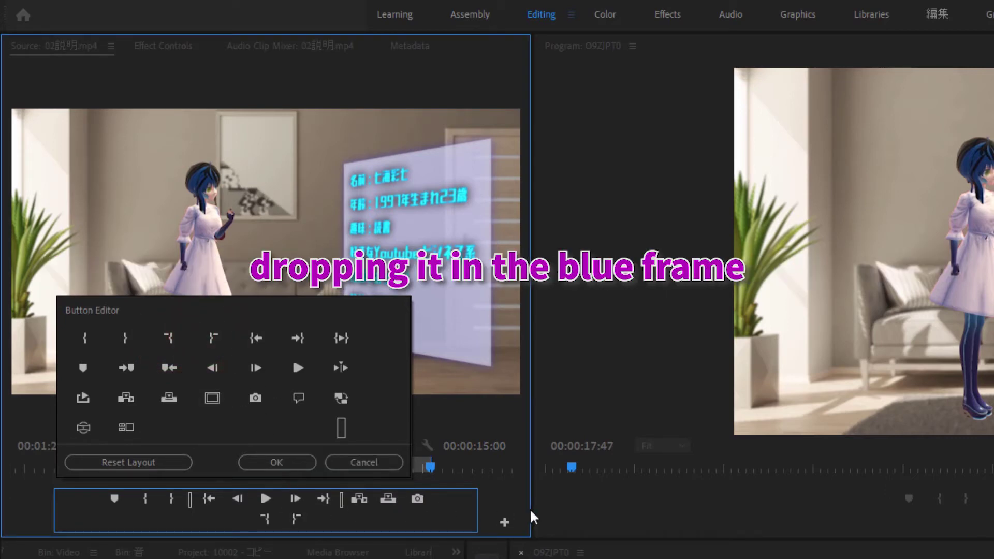
left_click(277, 464)
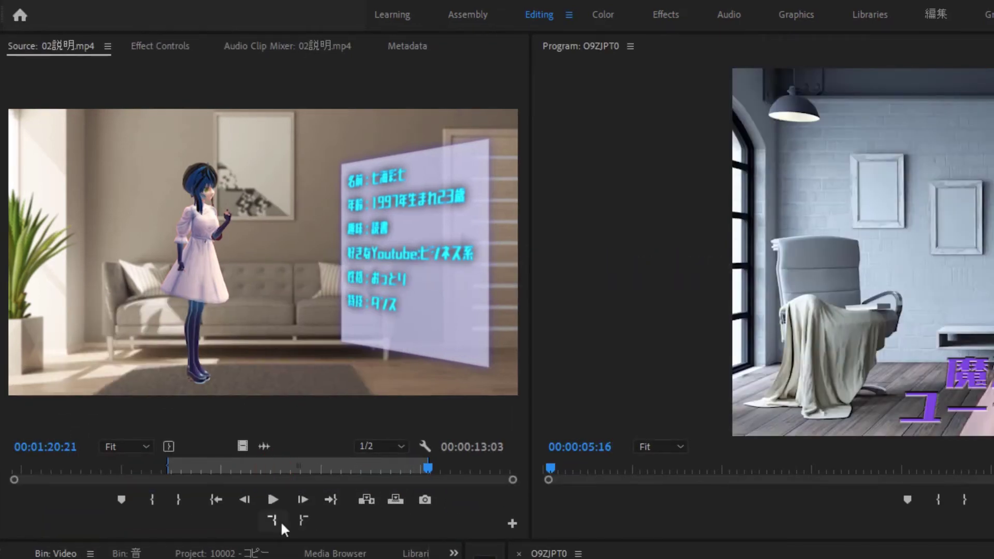
left_click(280, 521)
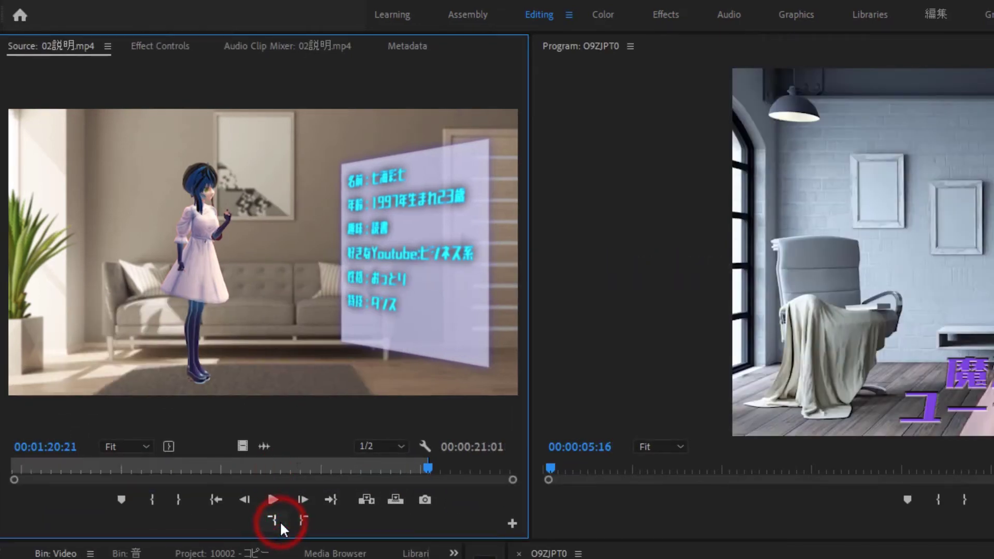
Clear the source Out point and reset the Source Monitor buttons to their default layout.
left_click(296, 520)
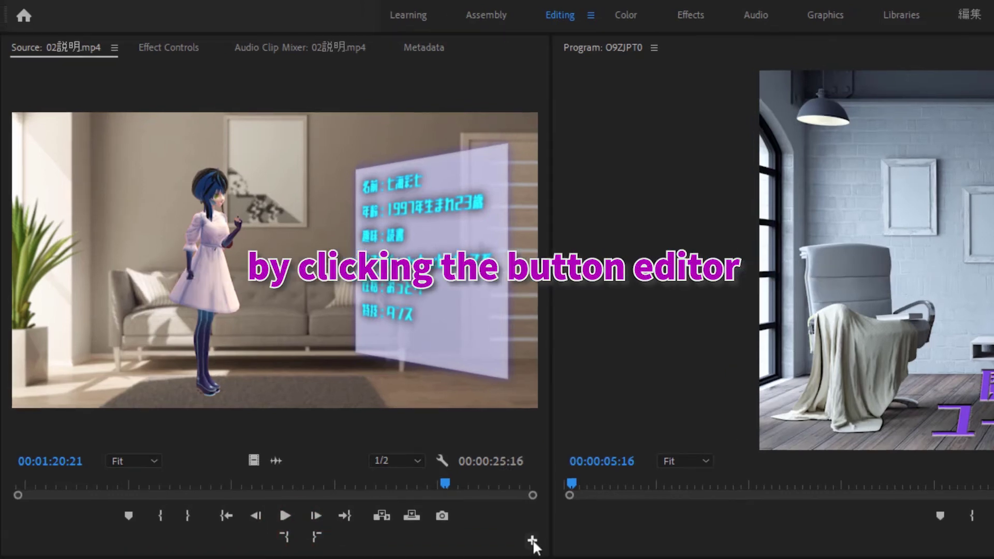
left_click(512, 524)
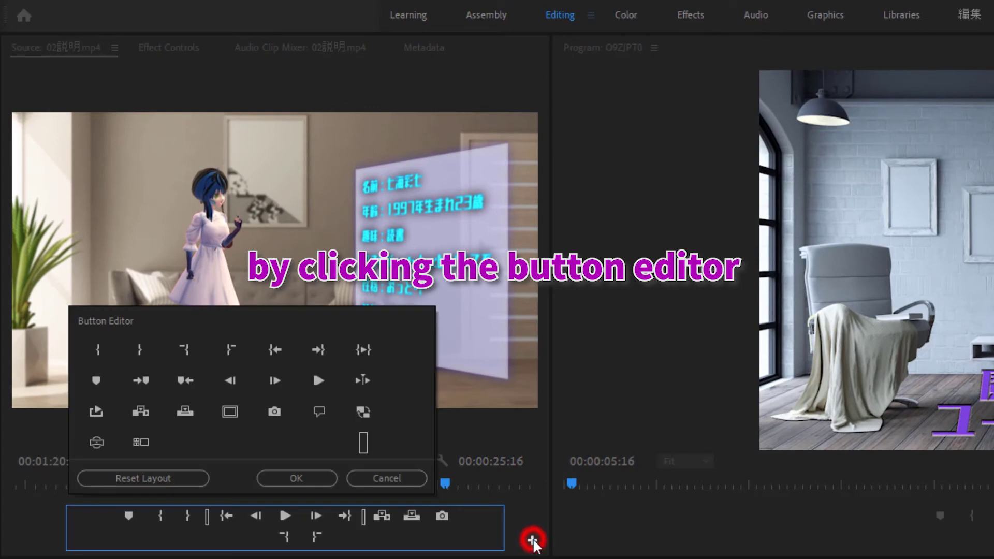
left_click(189, 478)
left_click(310, 481)
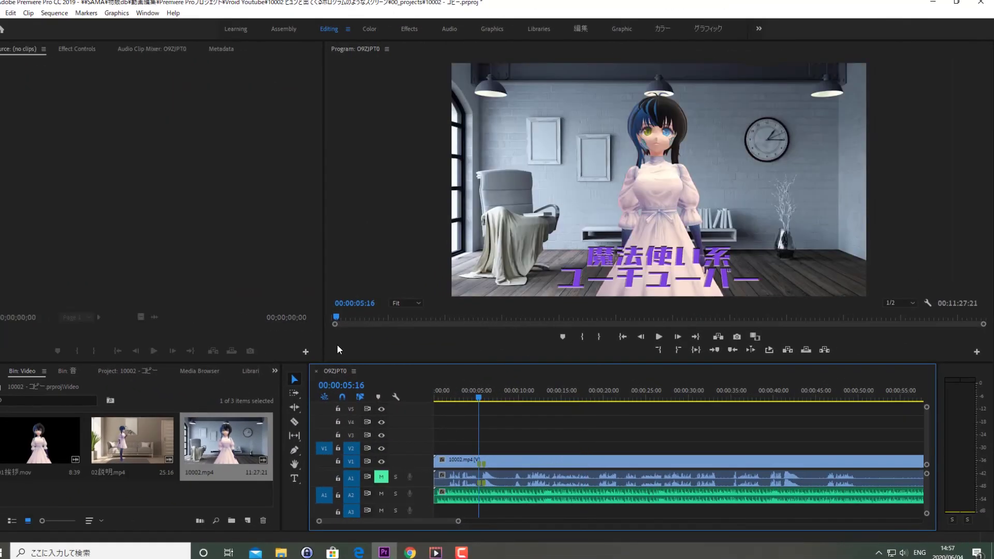
Patch the source video to V1 and source audio to A1, and unmute A1.
left_click(325, 462)
left_click_drag(327, 497, 339, 482)
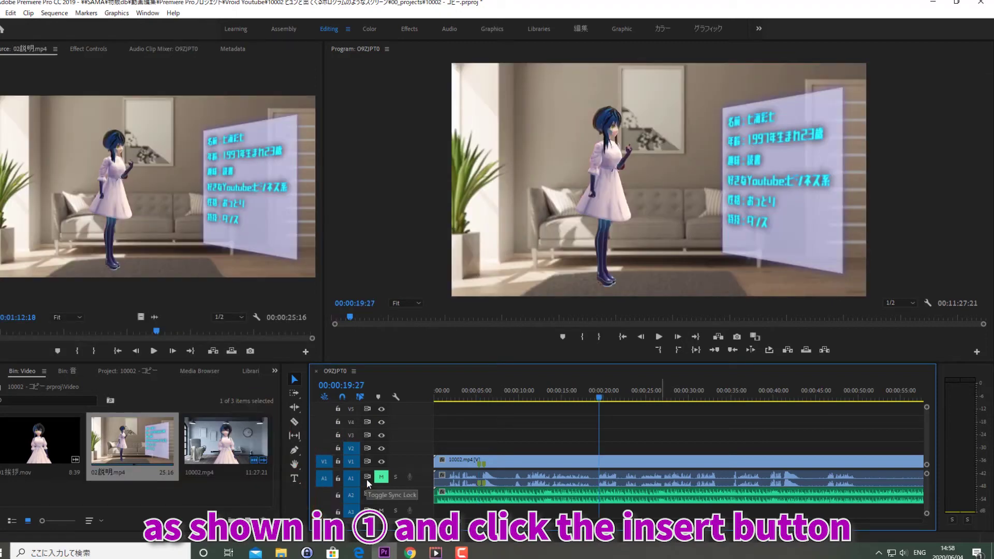
left_click(382, 477)
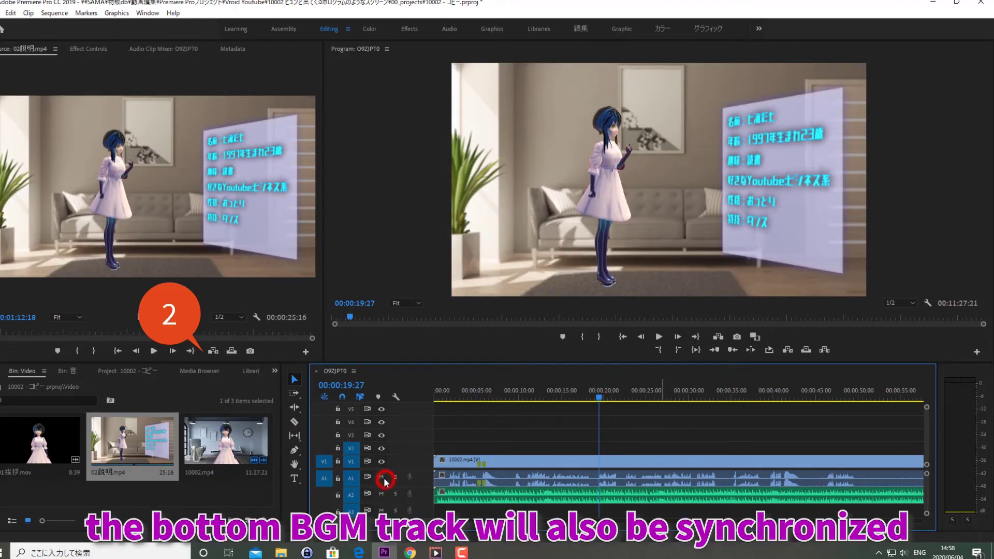
Insert 02説明.mp4 at the playhead and turn off Sync Lock on the A2 BGM track.
left_click(216, 352)
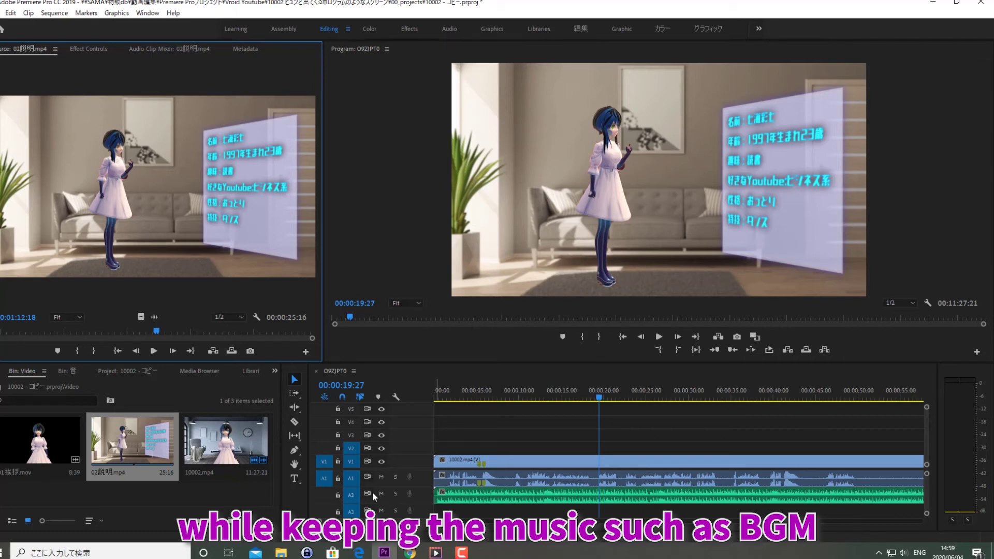
left_click(368, 494)
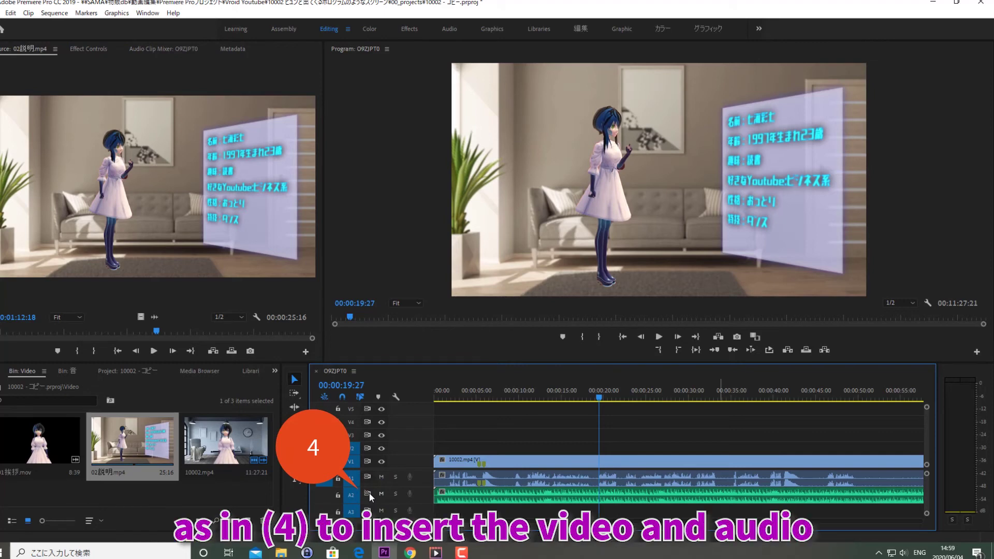
left_click(369, 495)
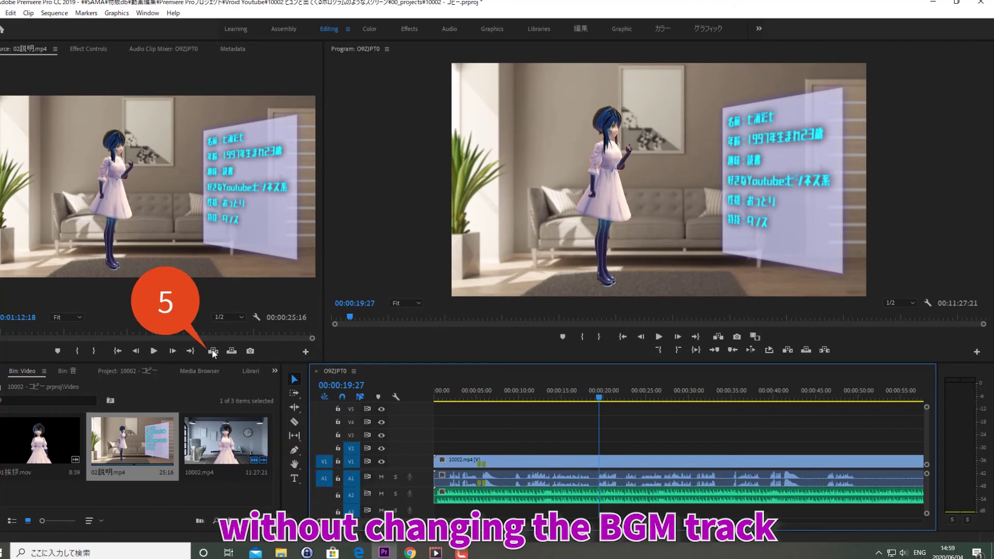